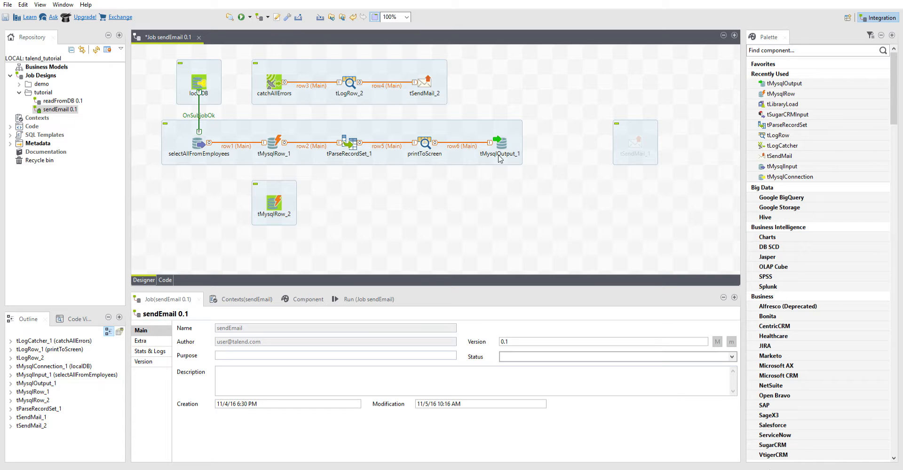
Relabel the tMysqlOutput_1 component as talend_output
left_click(503, 140)
double_click(502, 139)
left_click(139, 363)
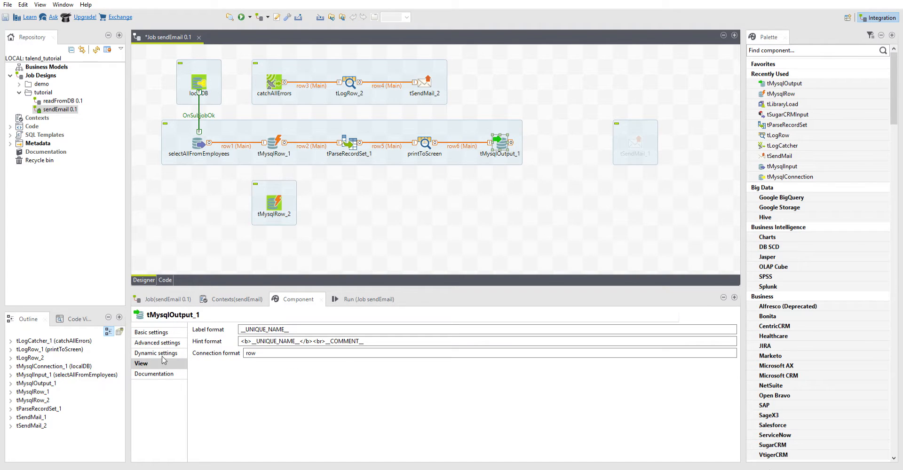
left_click_drag(288, 329, 247, 326)
type("talend")
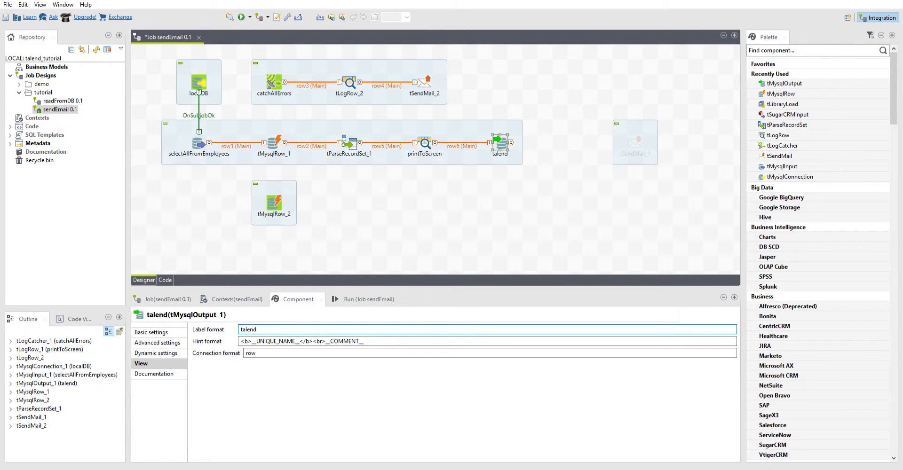
type("_")
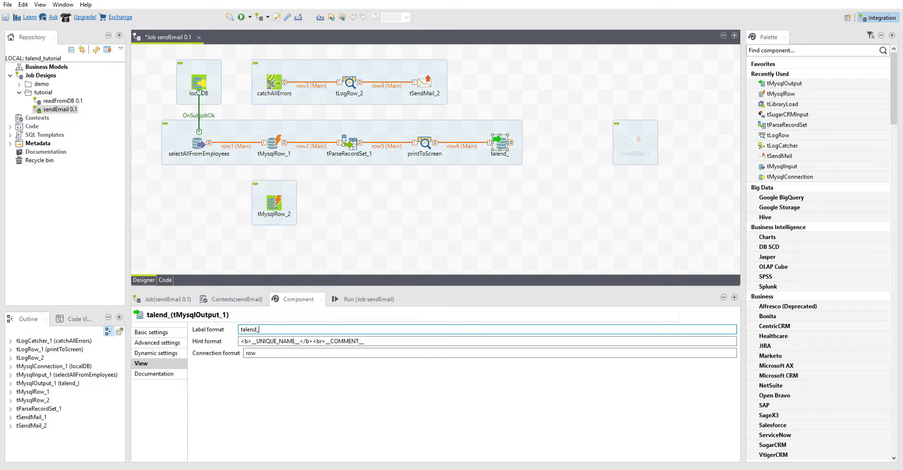
type("output")
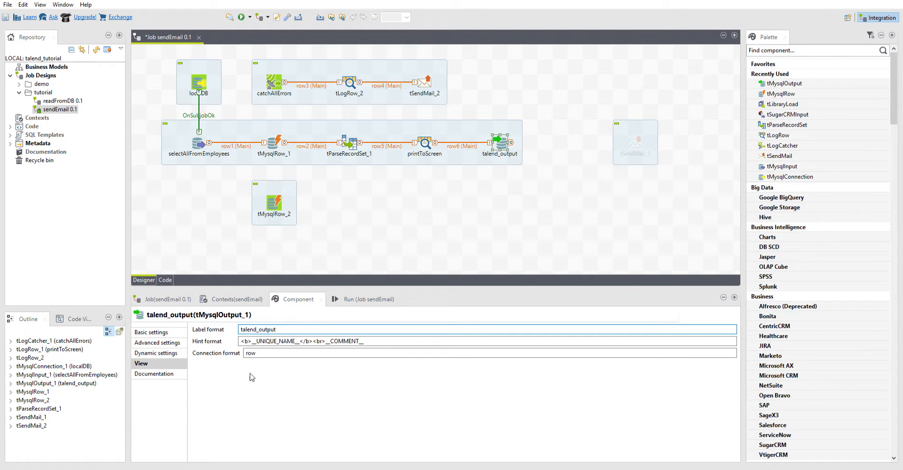
Set the output component's table to "talend_output" and save the job
double_click(264, 325)
key("ctrl+c")
left_click(154, 332)
type("\"")
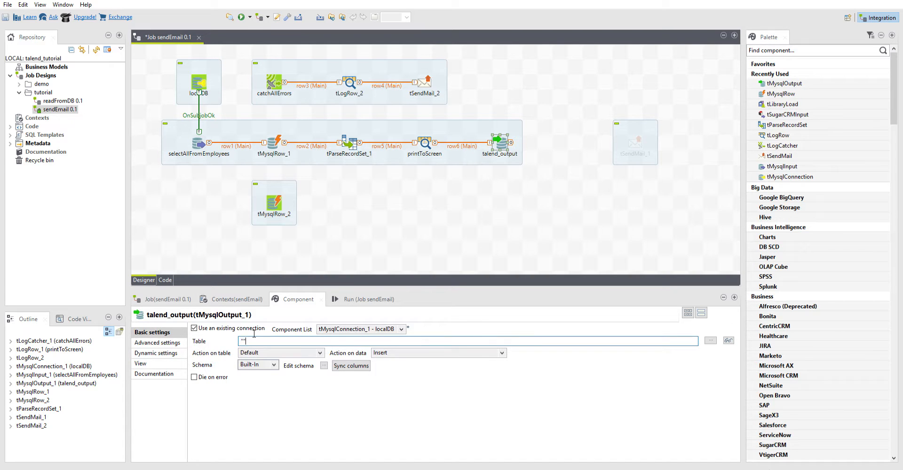
key("ctrl+v")
key("alt+Tab")
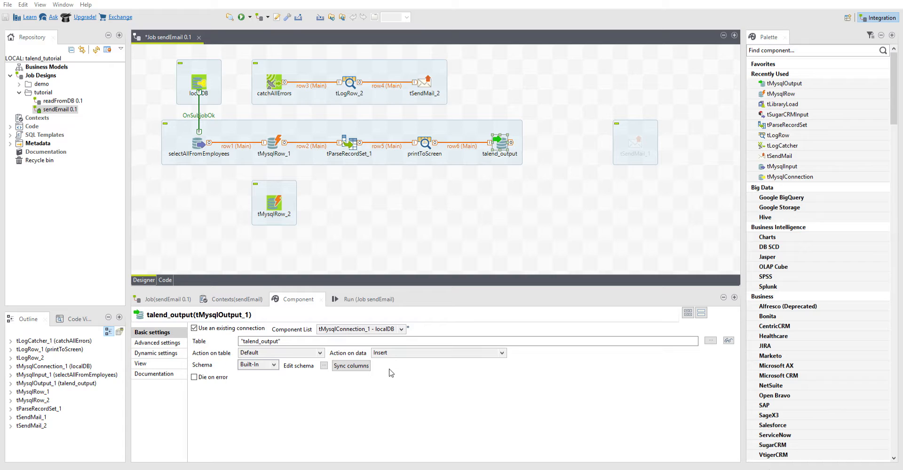
left_click(398, 353)
left_click(471, 238)
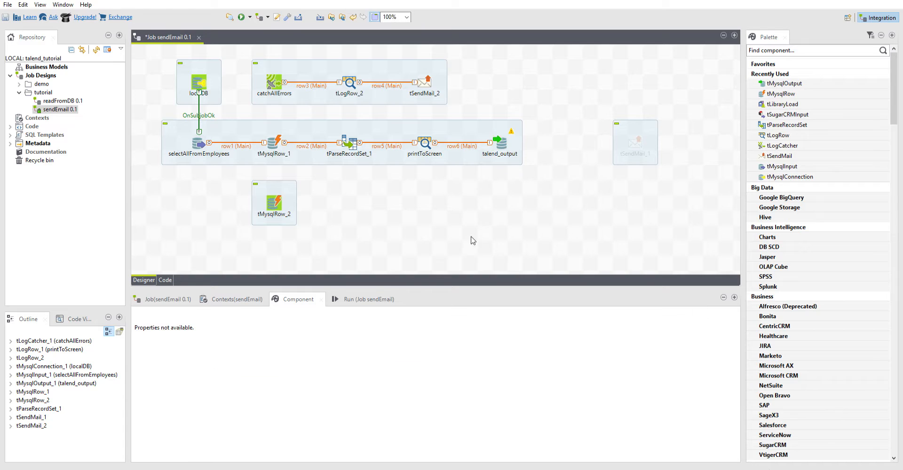
key("ctrl+s")
Deactivate the tMysqlRow_2 component
left_click(273, 202)
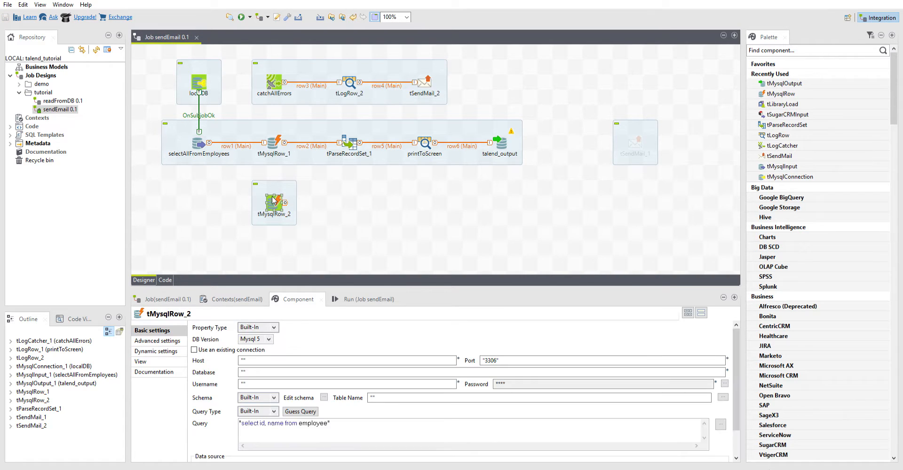
left_click(308, 298)
left_click(339, 225)
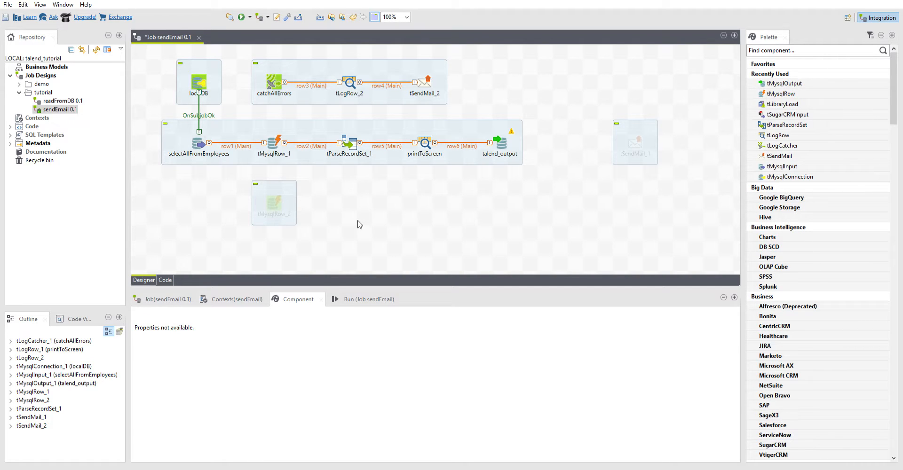
Run the job and inspect the compile error message in the console
key("F6")
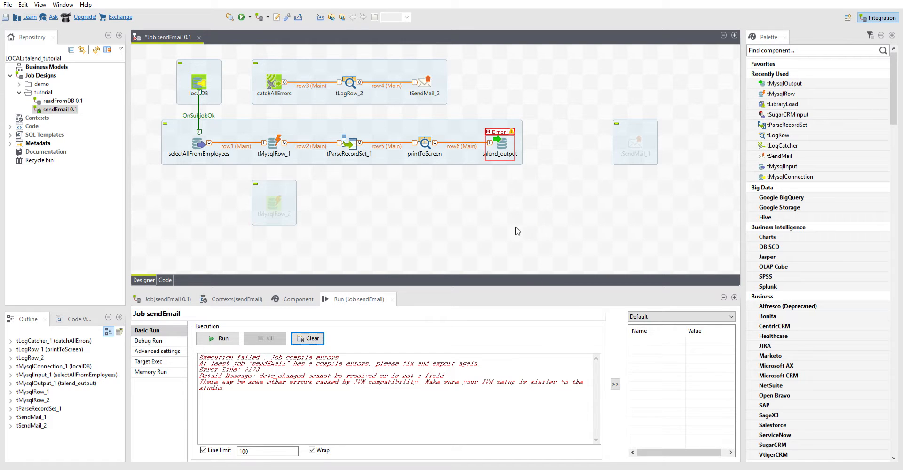
left_click_drag(272, 382, 247, 369)
left_click(418, 239)
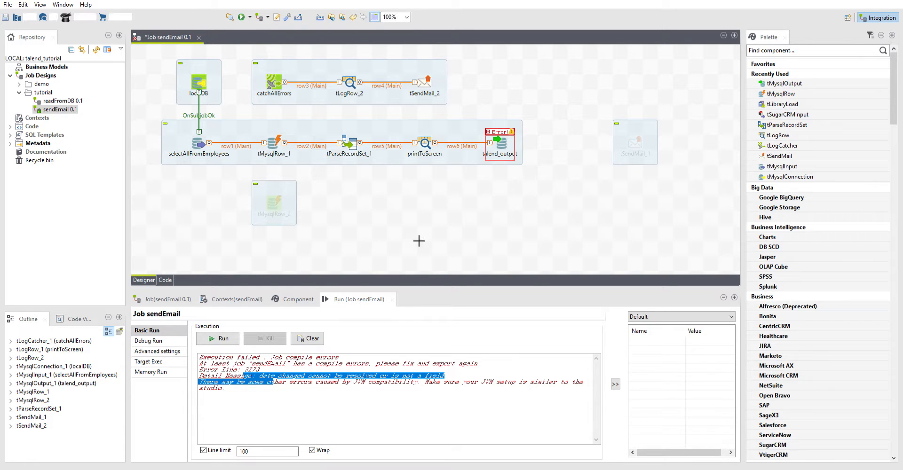
Review the talend_output component's settings and save the job
double_click(502, 140)
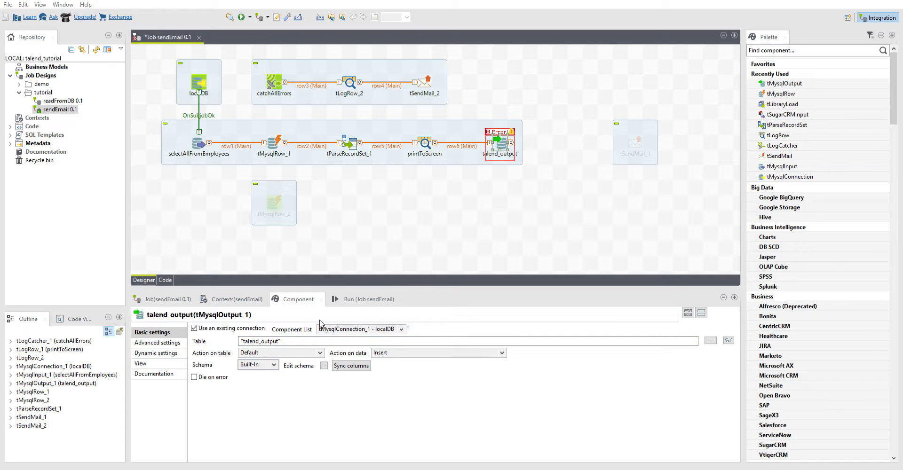
left_click(335, 300)
left_click(506, 244)
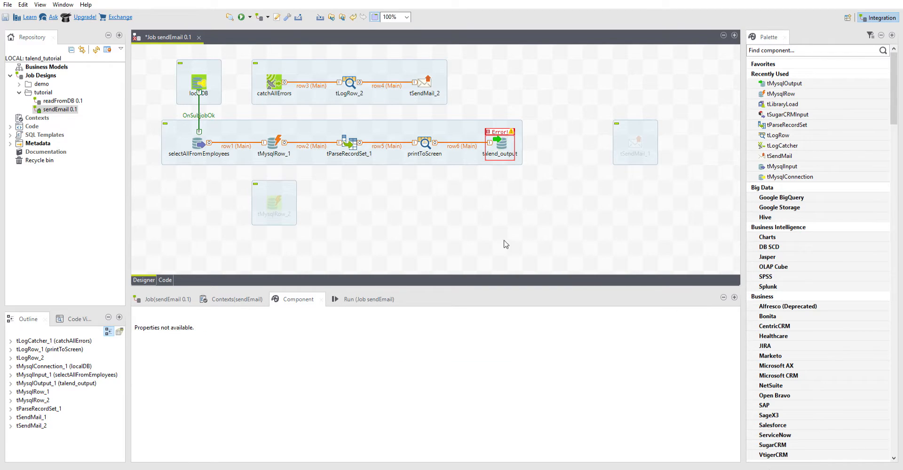
key("ctrl+s")
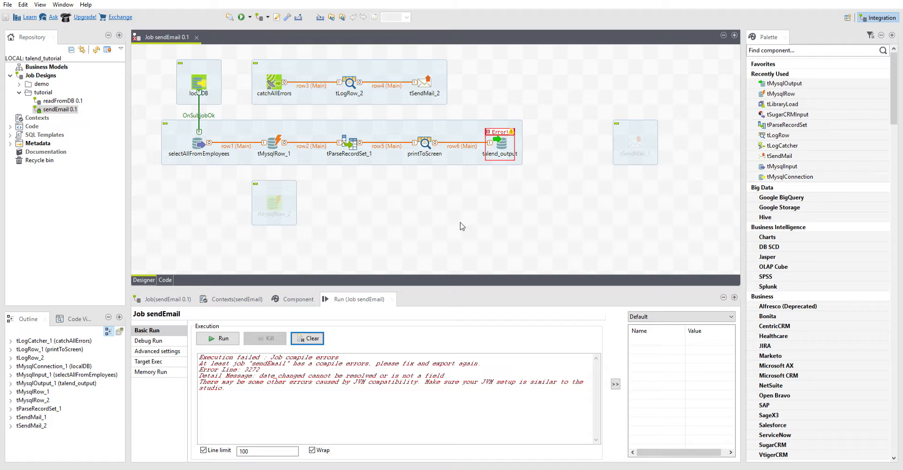
Move the talend_output component further right and delete its incoming row6 connection
left_click(453, 222)
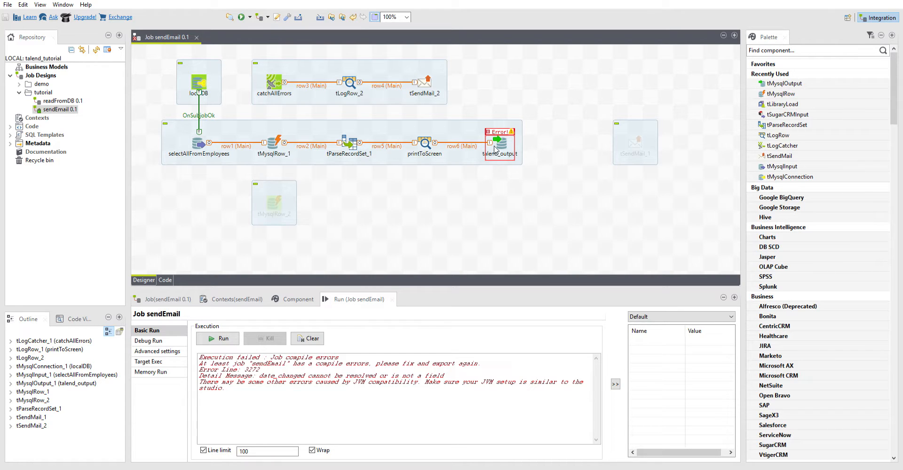
left_click_drag(495, 148, 554, 149)
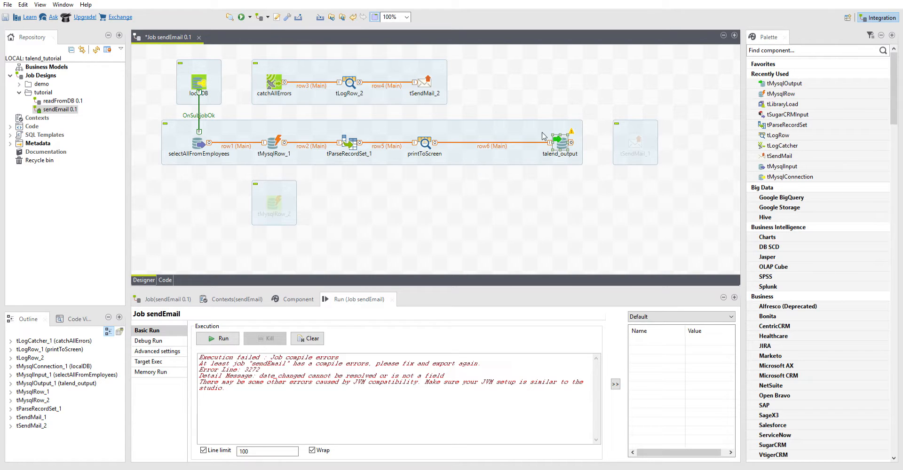
left_click(508, 141)
key("Delete")
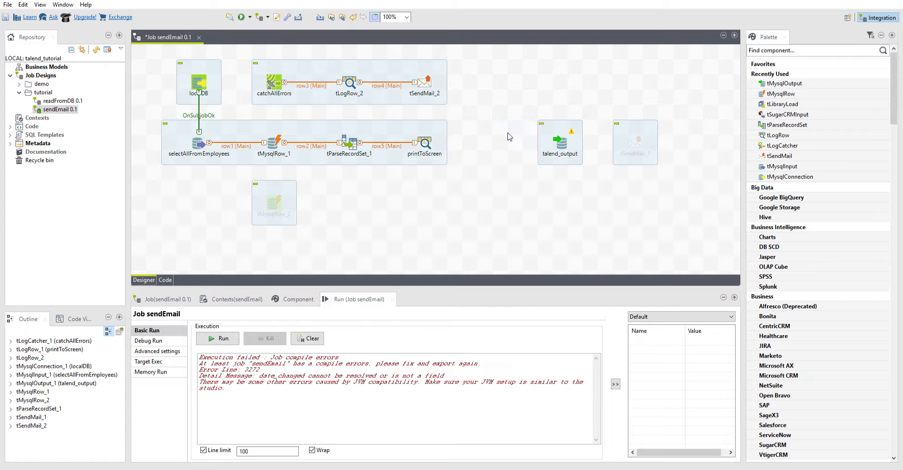
Search the palette for tMap and drop it right after printToScreen, connected by the row6 flow
left_click(798, 47)
type("map")
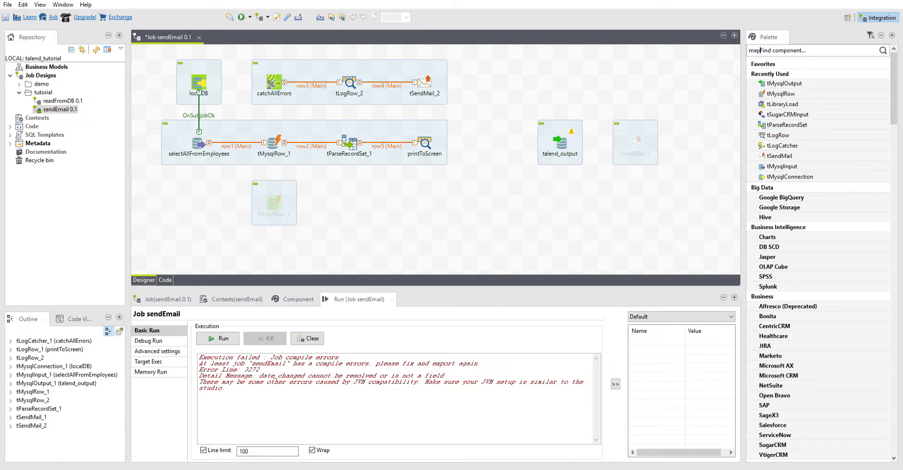
key("BackSpace")
key("BackSpace")
key("BackSpace")
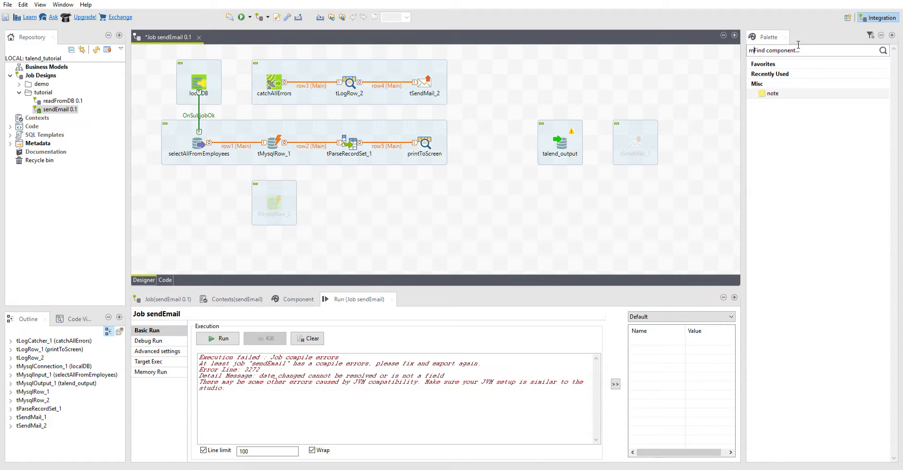
type("tMap")
left_click_drag(815, 46, 725, 46)
type("tMap")
key("Return")
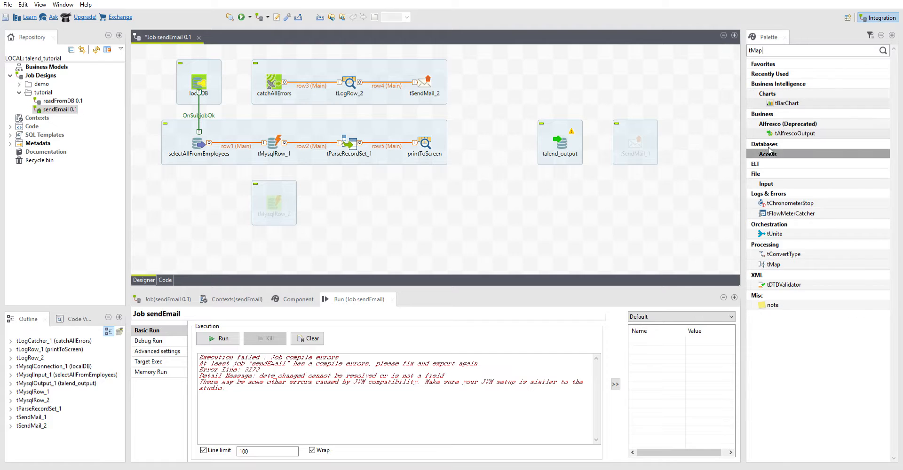
left_click_drag(782, 260, 484, 142)
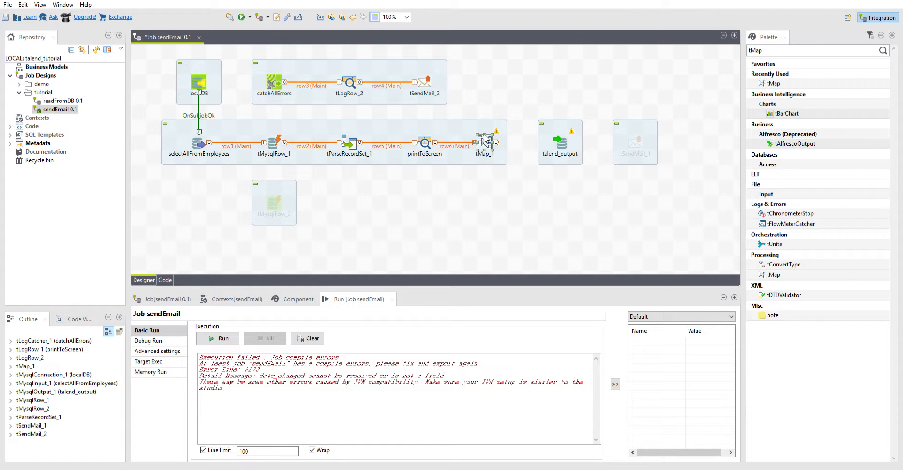